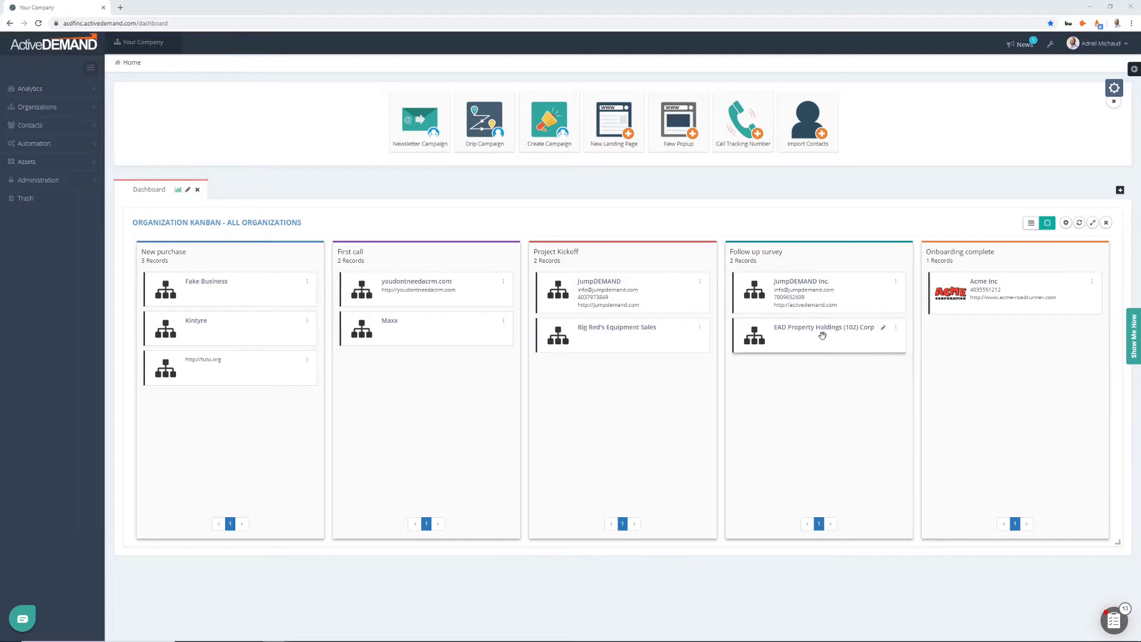
- Drag the EAD Property Holdings (102) Corp card from Follow up survey into Project Kickoff
left_click_drag(823, 335, 630, 412)
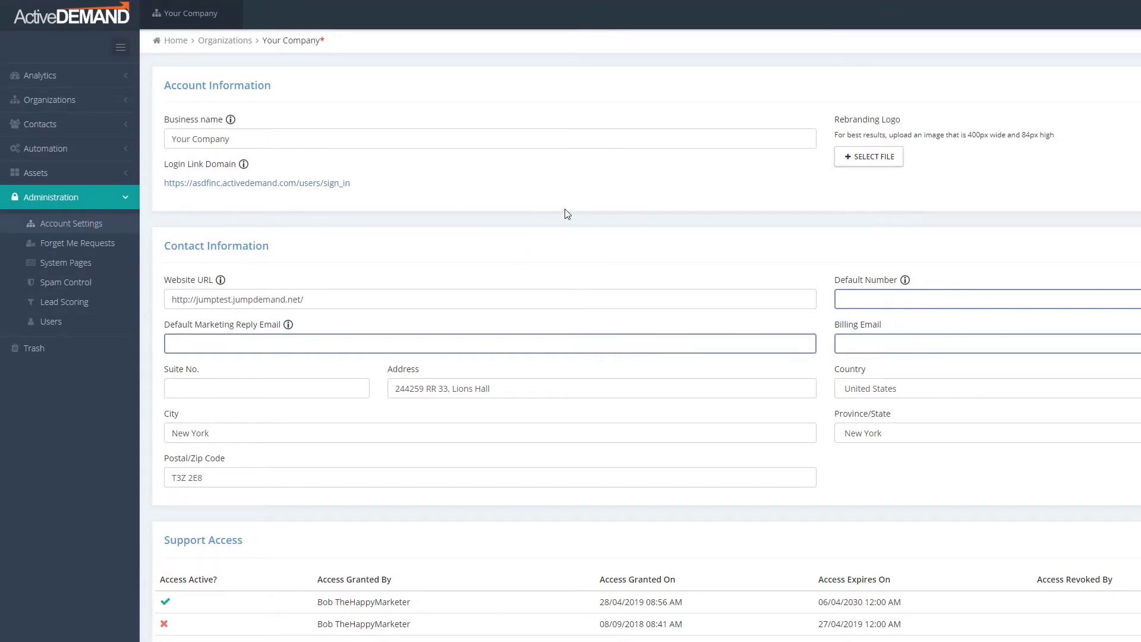
- Start a new Single Option Picklist custom field type and name it Onboarding Step
scroll(565, 214, "down", 7)
scroll(565, 214, "down", 20)
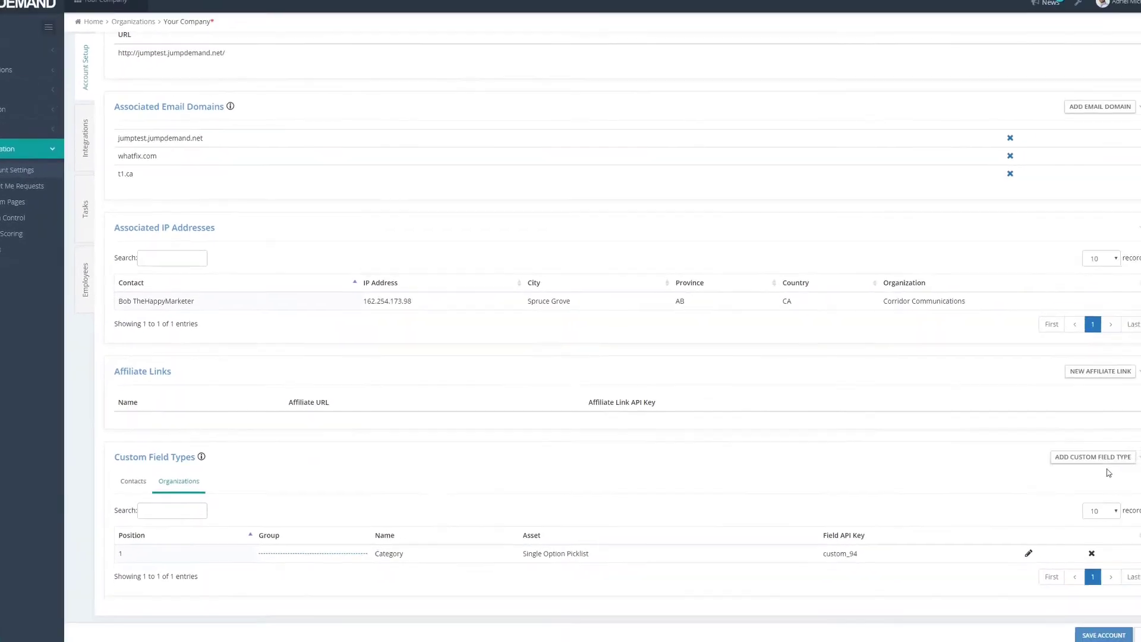
left_click(1096, 457)
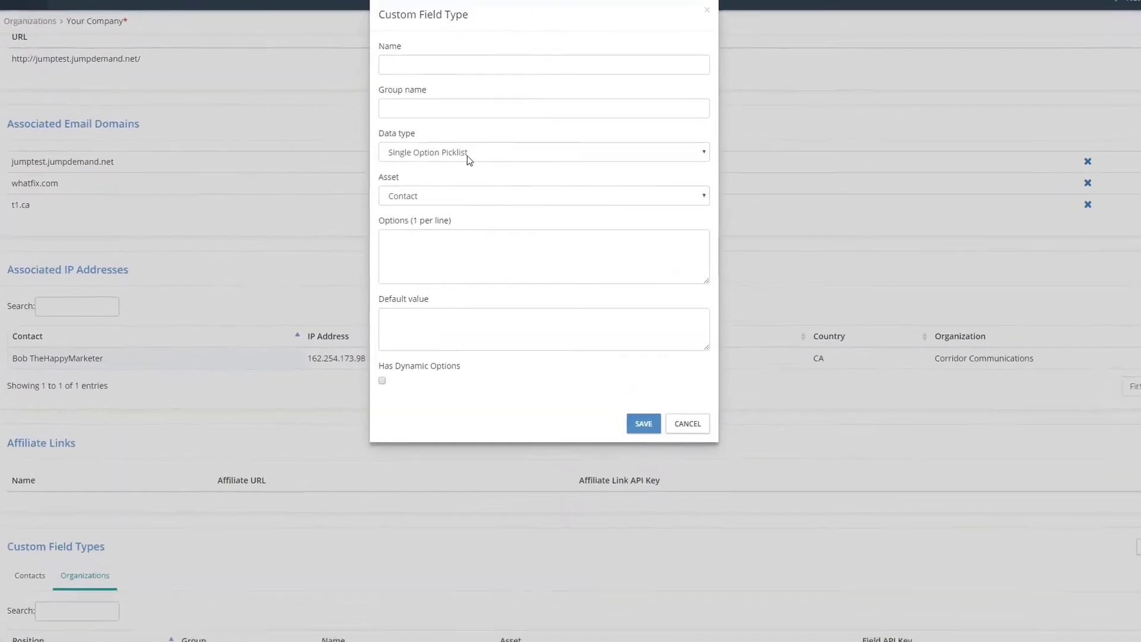
left_click(467, 155)
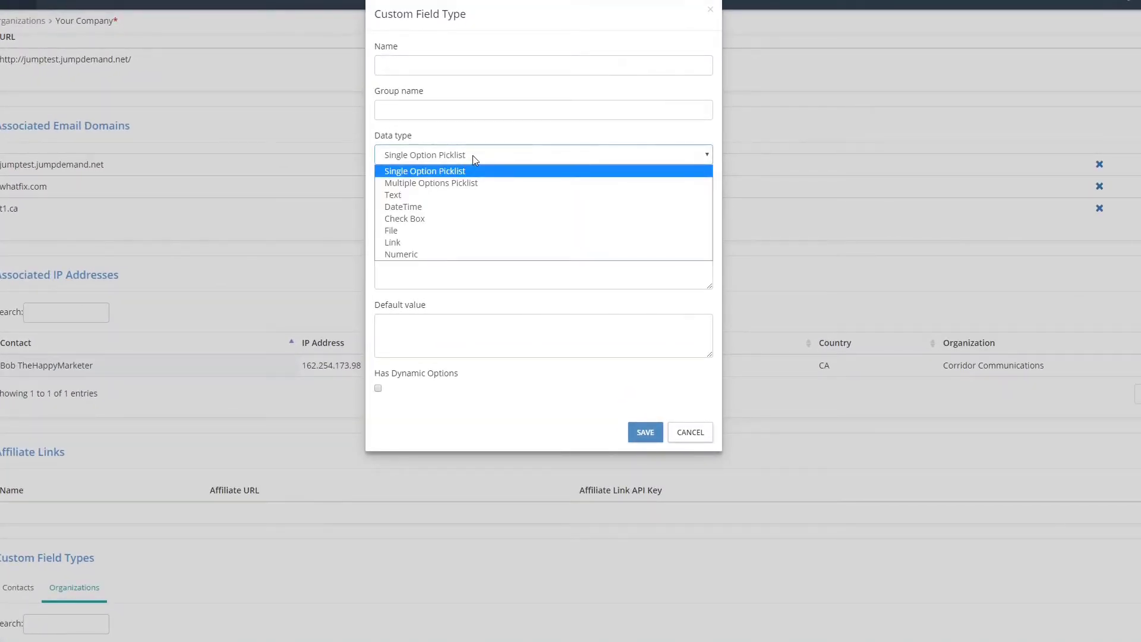
left_click(472, 155)
left_click(479, 60)
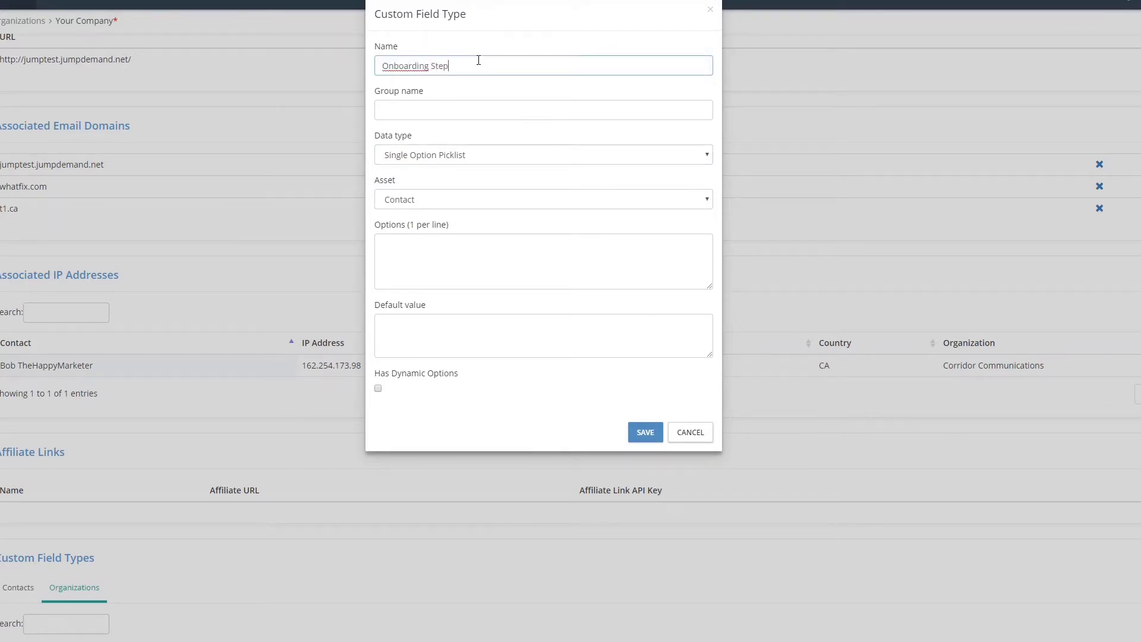
- Apply the field to Organizations and enter the picklist options, beginning with New purchase
left_click(462, 272)
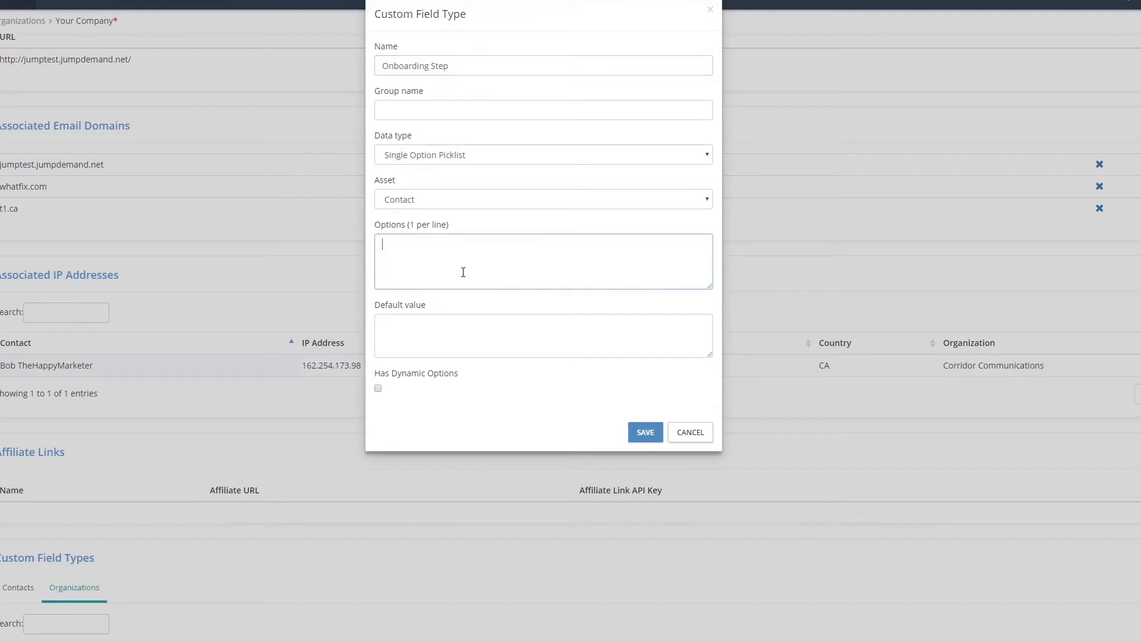
left_click(512, 205)
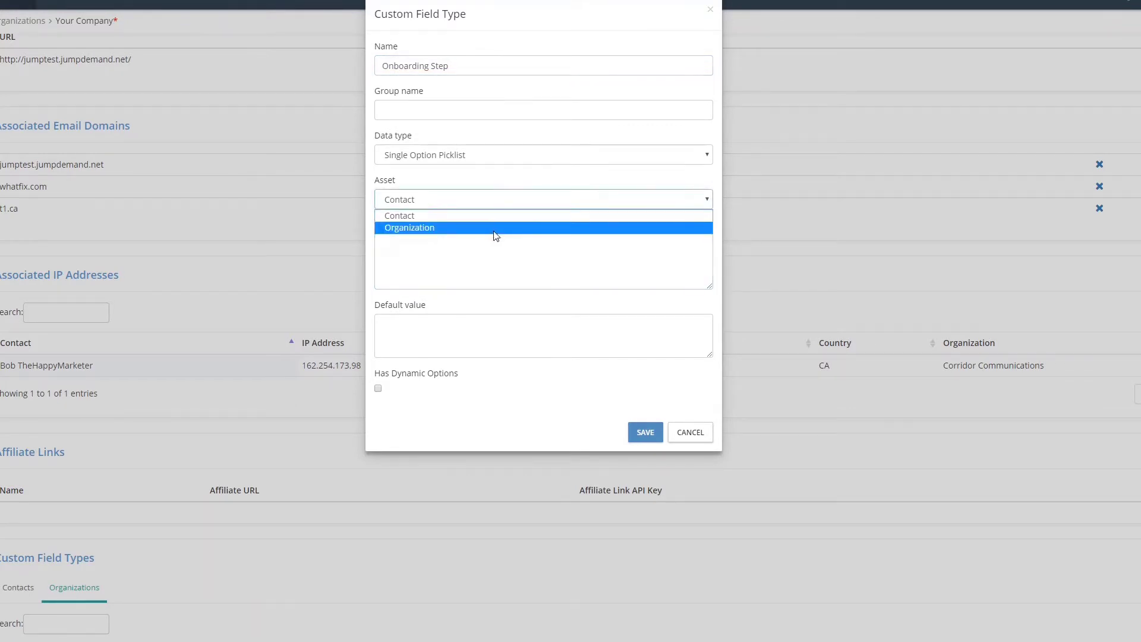
left_click(496, 230)
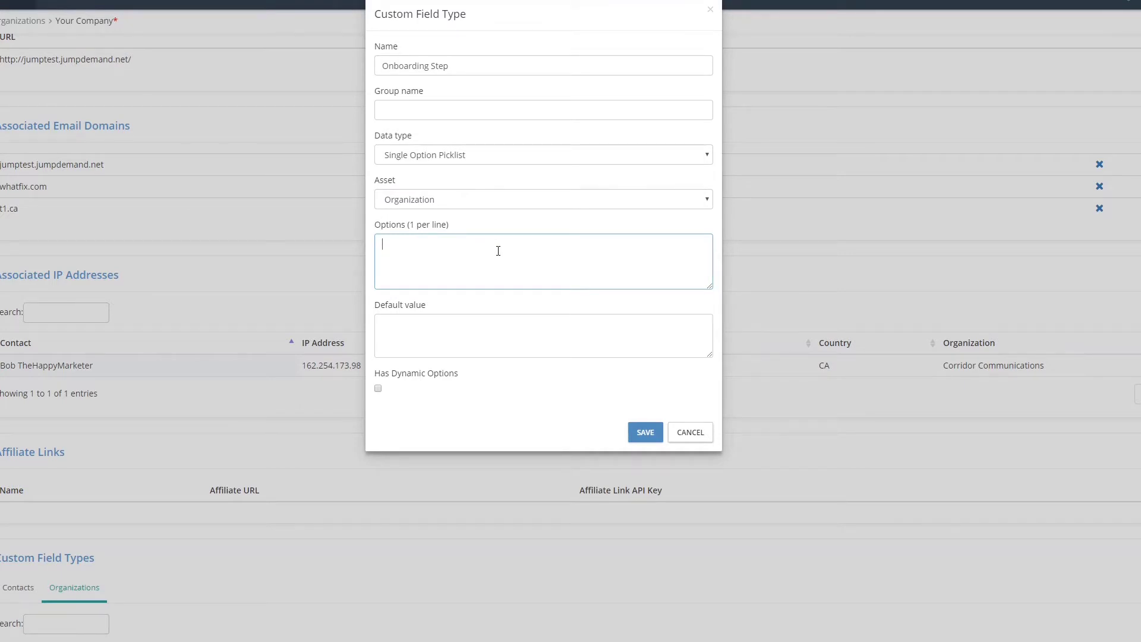
type("New pu")
key("BackSpace")
key("BackSpace")
key("BackSpace")
key("BackSpace")
key("BackSpace")
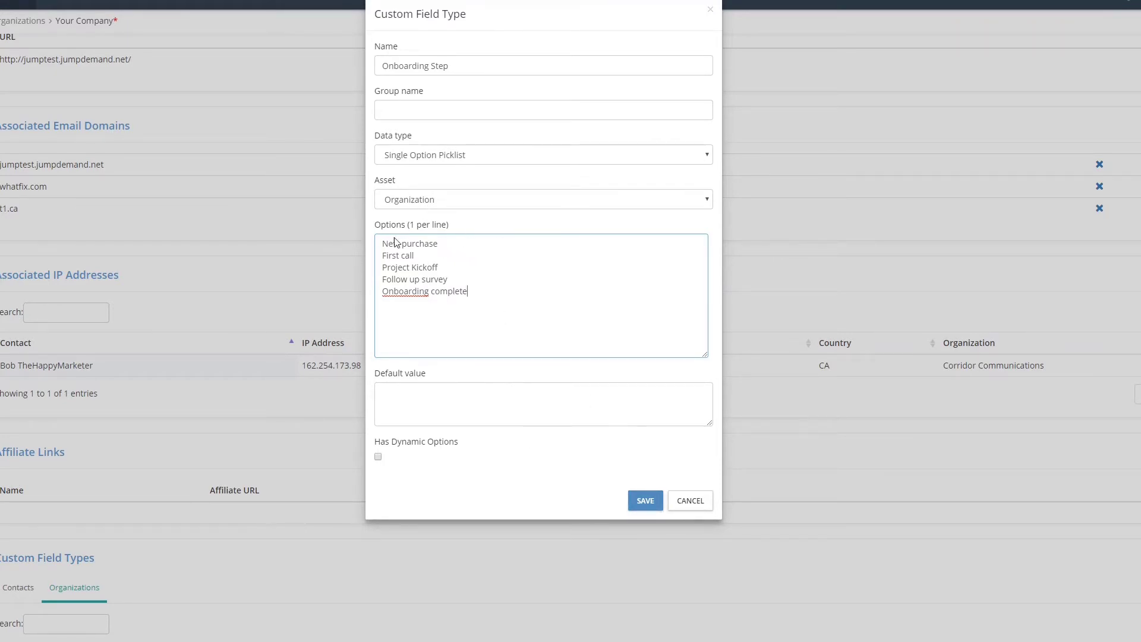
- Save the Onboarding Step field and account settings, and add an Organization Kanban widget to the dashboard
left_click(649, 500)
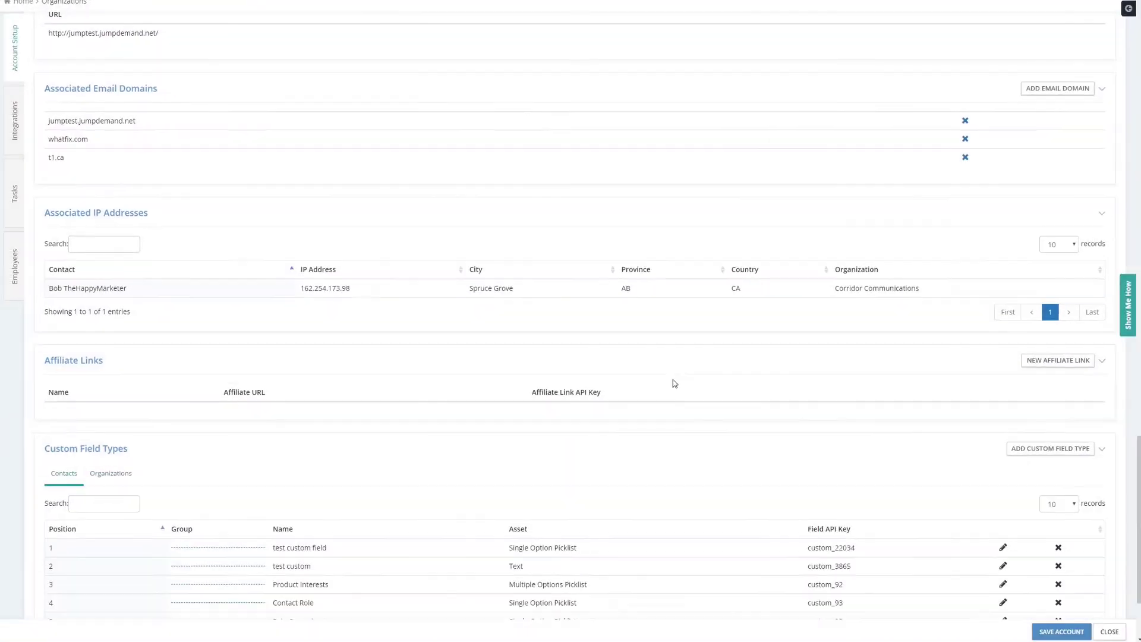
left_click(1058, 631)
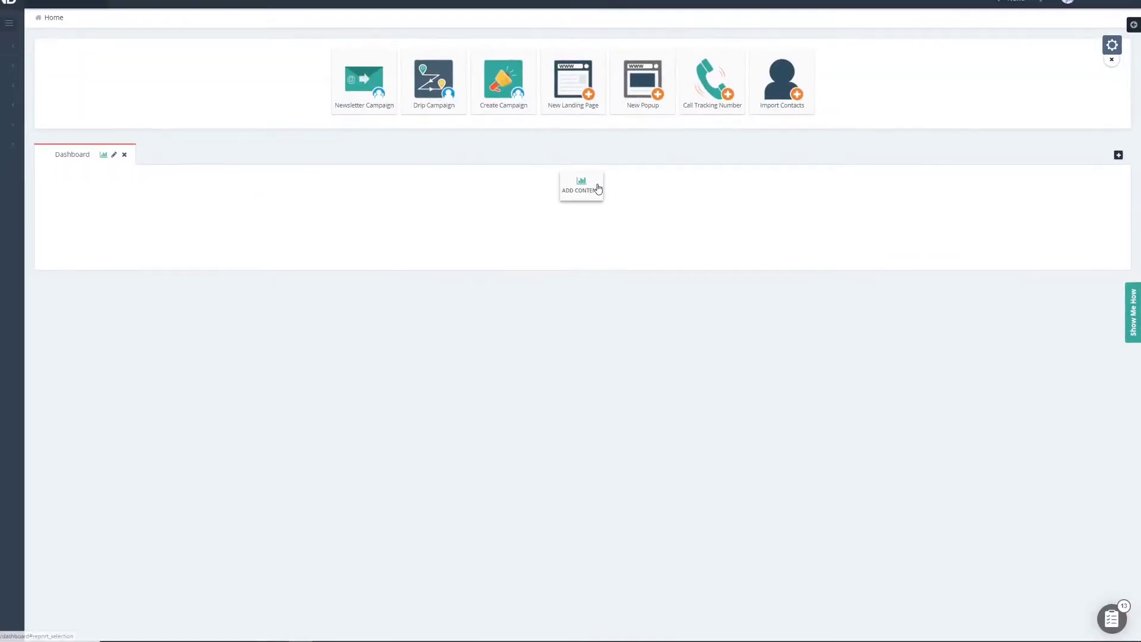
left_click(566, 176)
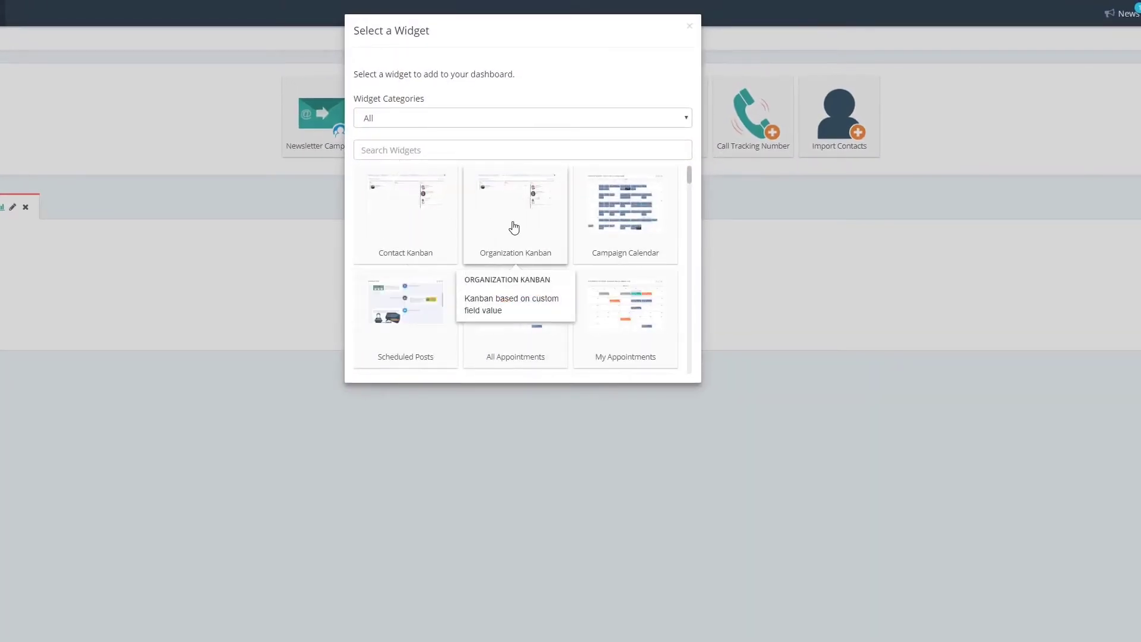
left_click(514, 228)
- Set the kanban's Organization Custom Field to Onboarding Step and save
left_click(595, 381)
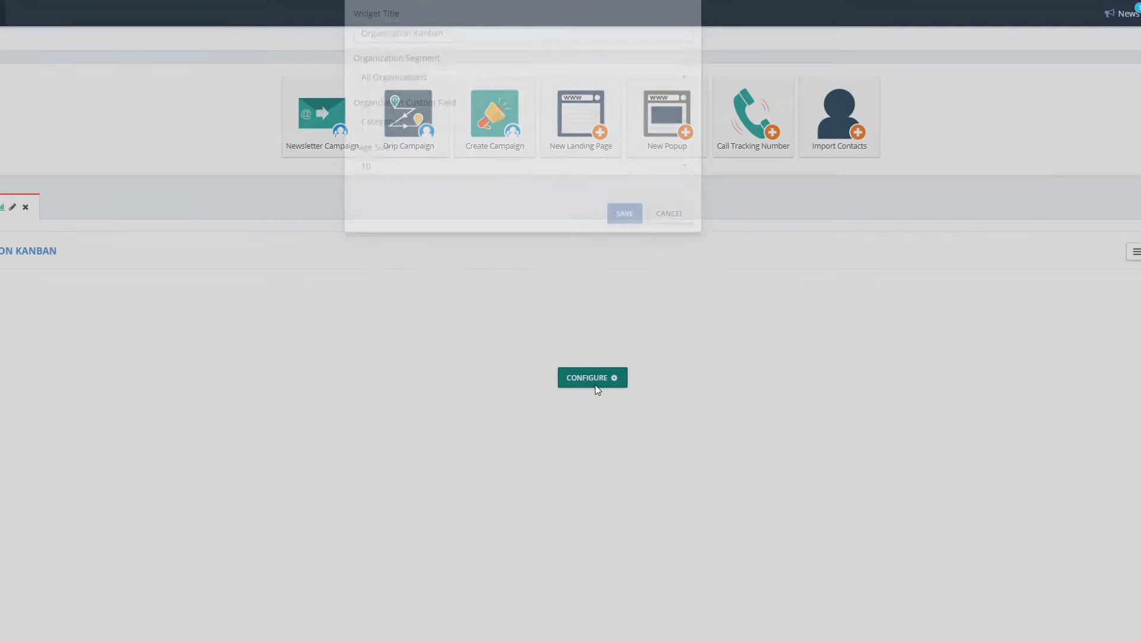
left_click(416, 173)
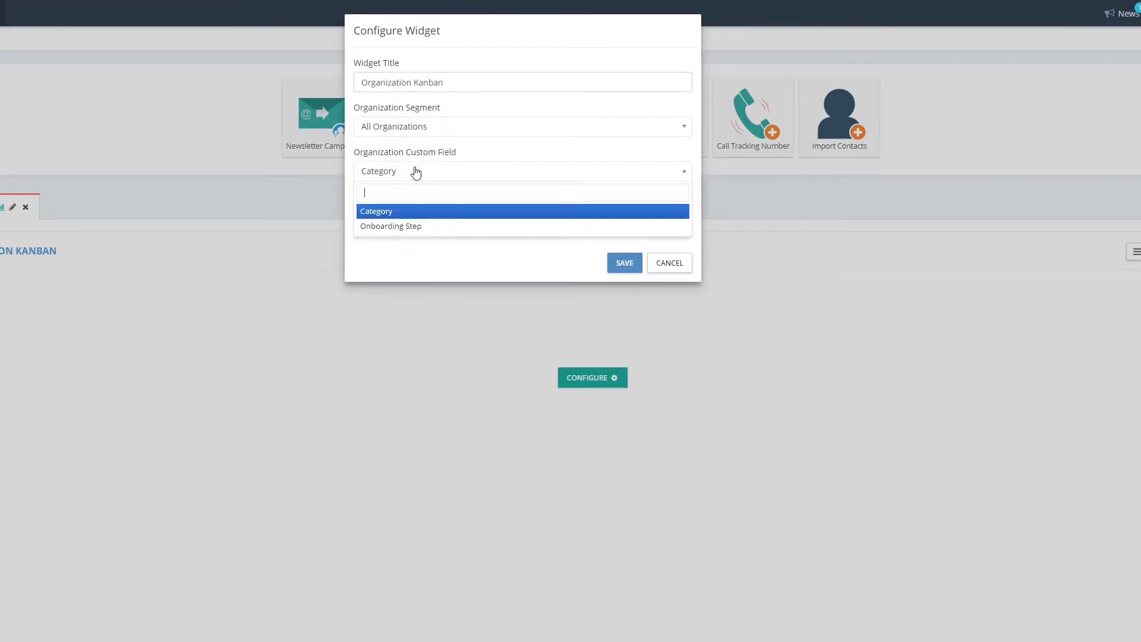
left_click(424, 226)
left_click(625, 263)
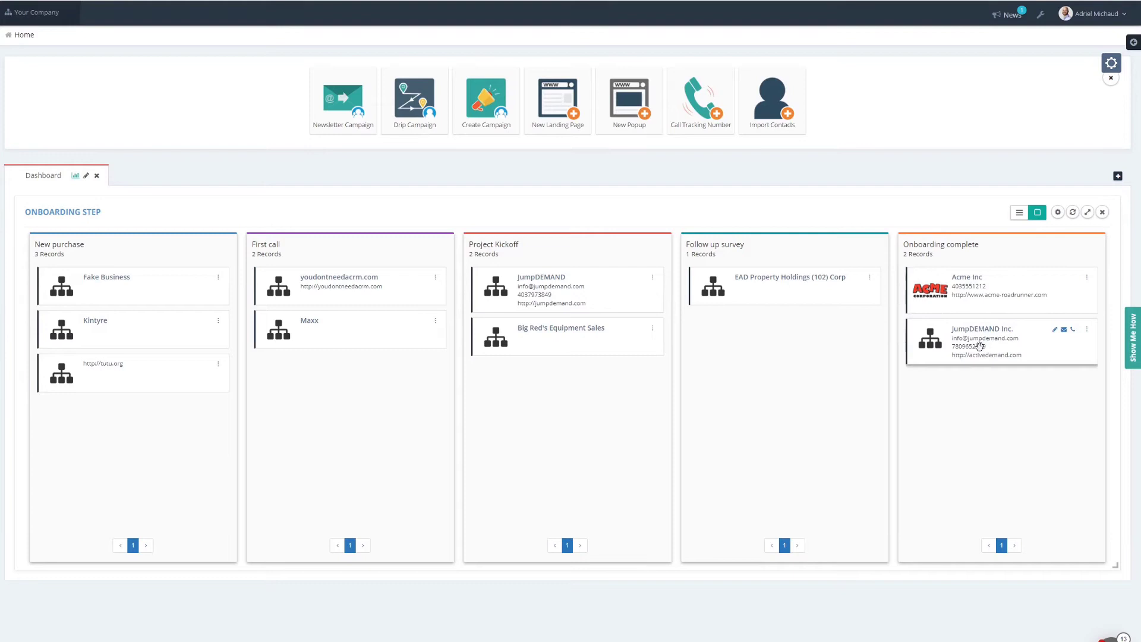
- Drag the JumpDEMAND Inc. card from Onboarding complete to the Follow up survey column
left_click_drag(980, 346, 767, 351)
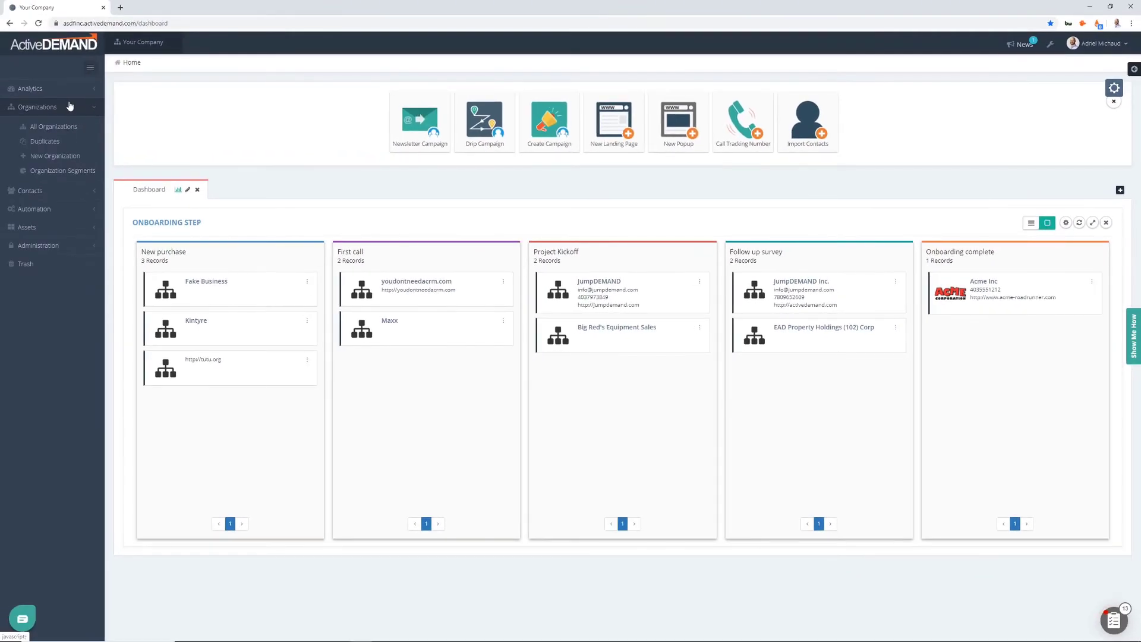
- From All Organizations, start a new organization segment named 'Companies in Canada'
left_click(61, 126)
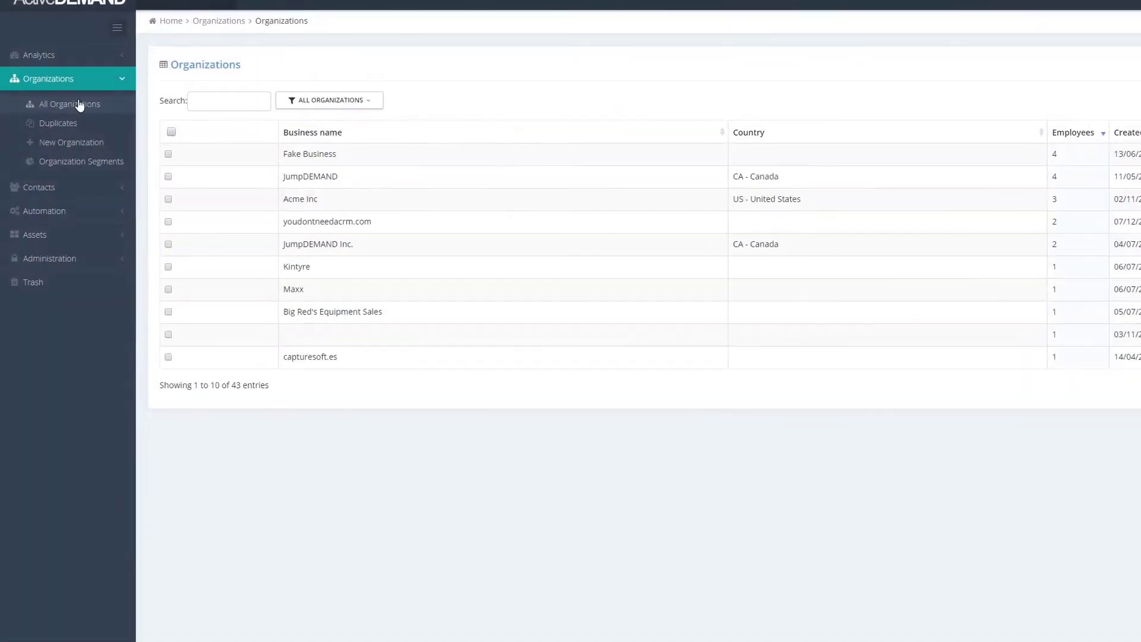
left_click(330, 100)
left_click(324, 199)
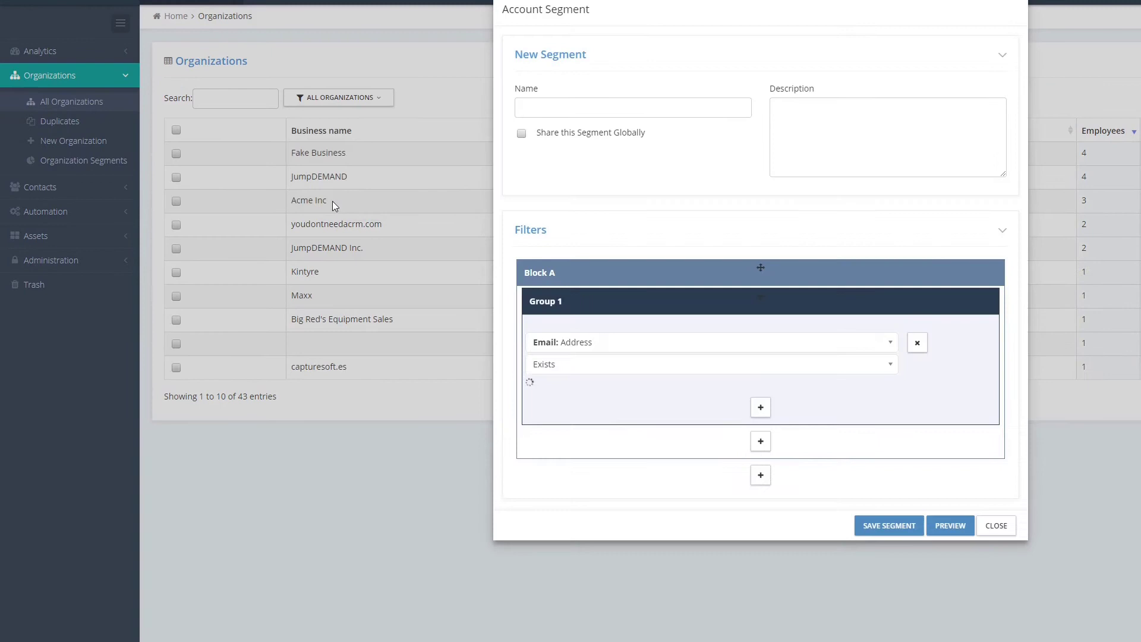
left_click(637, 100)
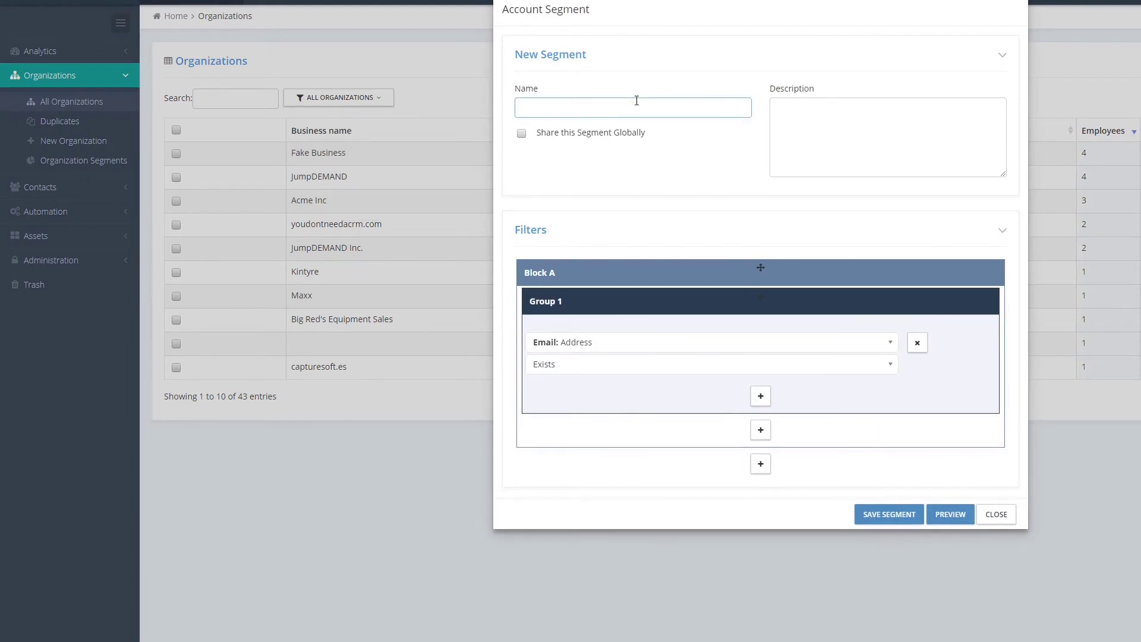
type("Companies in Canada")
- Set the segment filter to Organization Country Equals Canada, save the segment, and close the editor
left_click(637, 343)
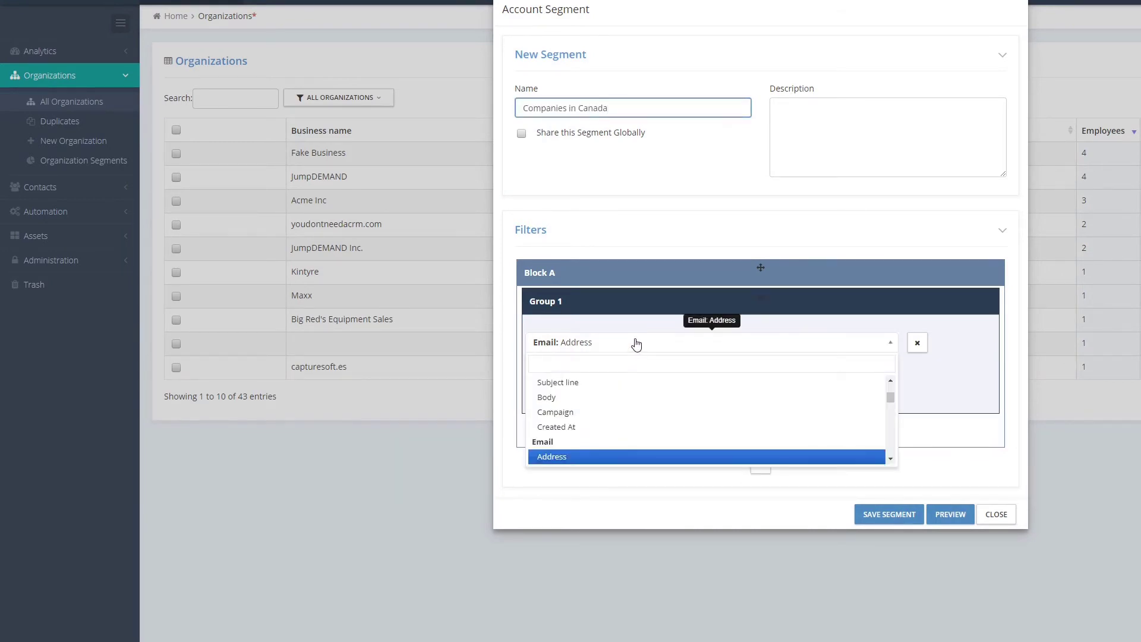
type("country")
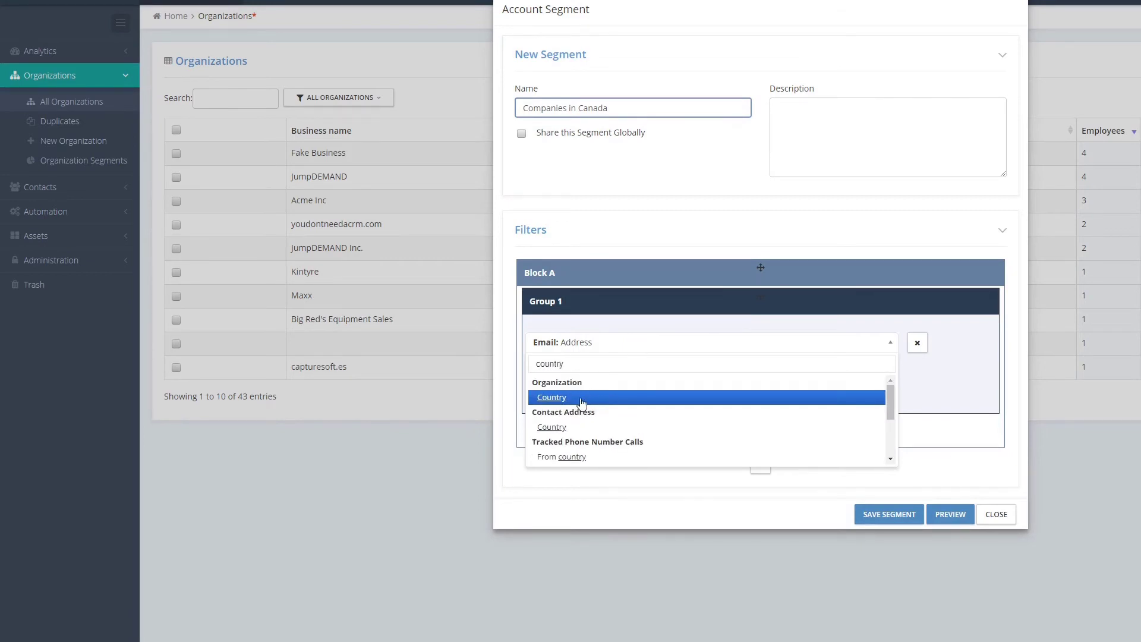
left_click(581, 398)
left_click(600, 371)
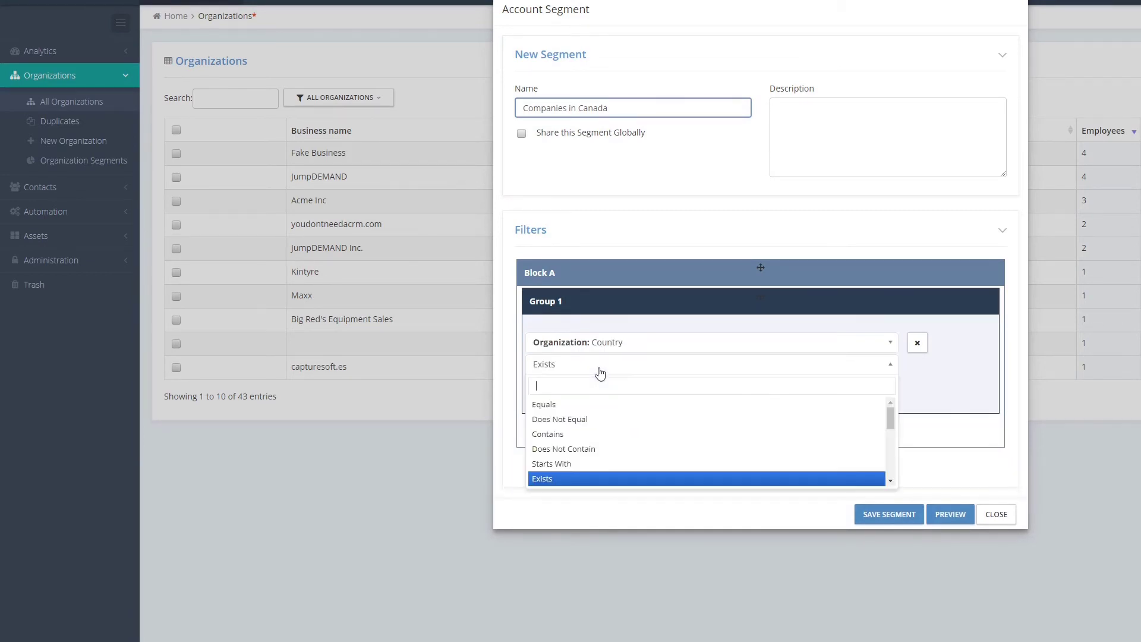
type("eq")
left_click(577, 405)
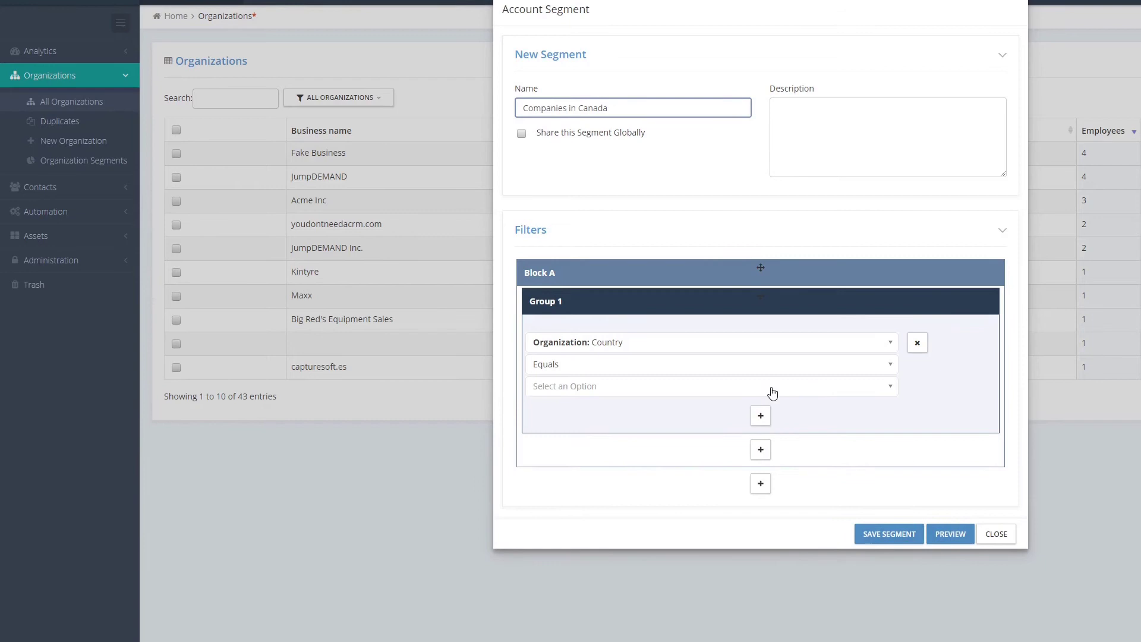
left_click(771, 393)
type("can")
left_click(575, 442)
left_click(861, 535)
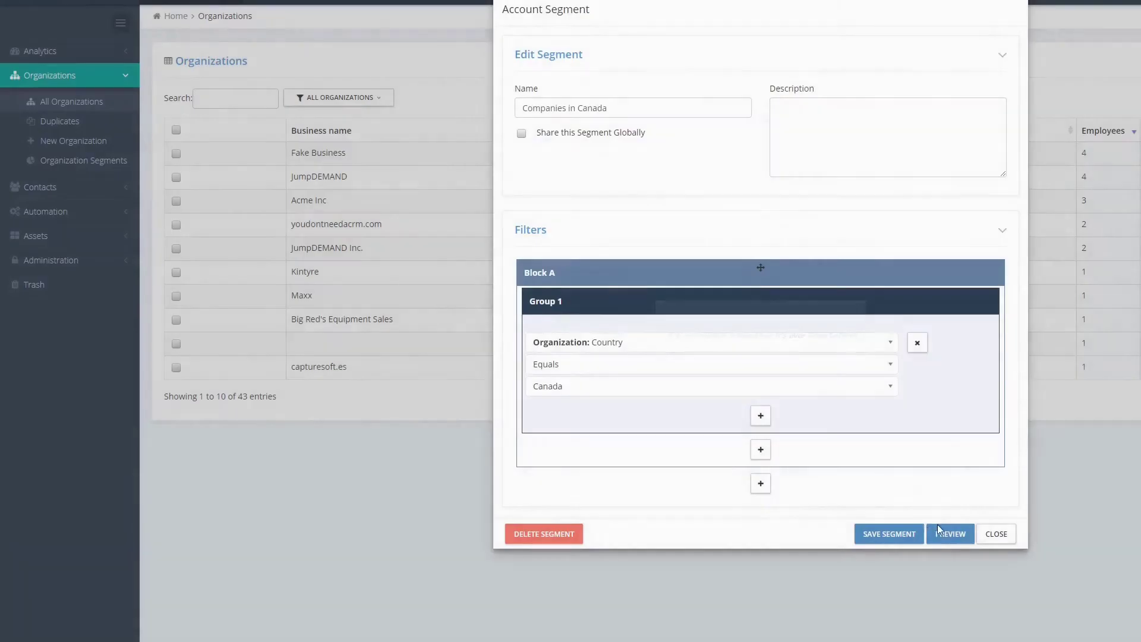
left_click(993, 530)
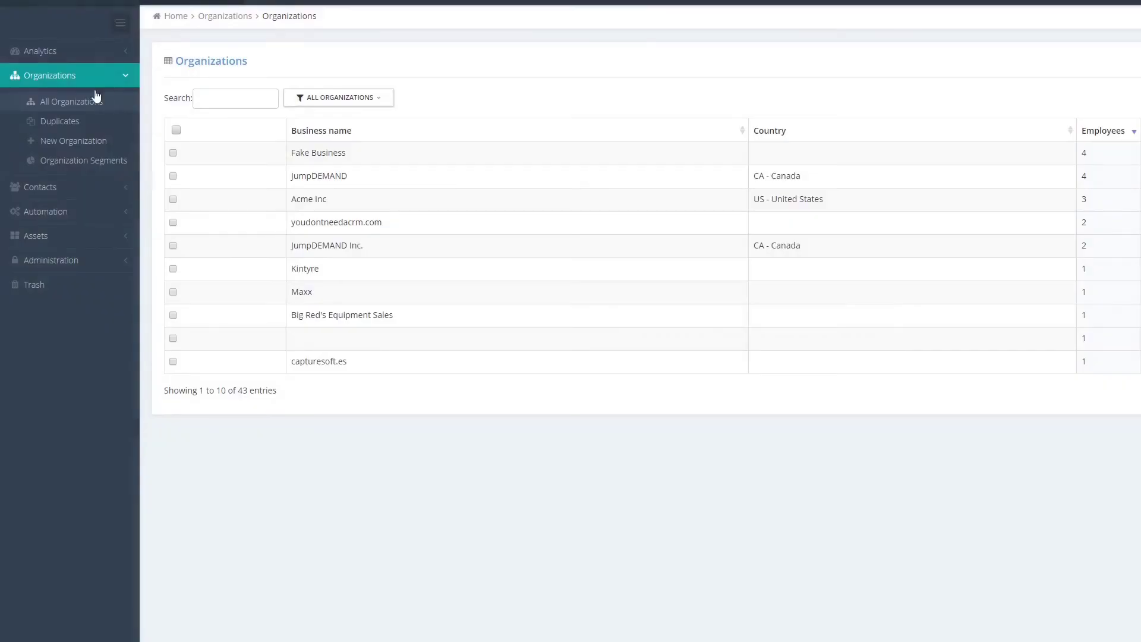
- Set the dashboard kanban's Organization Segment to Companies in Canada and save
left_click(60, 56)
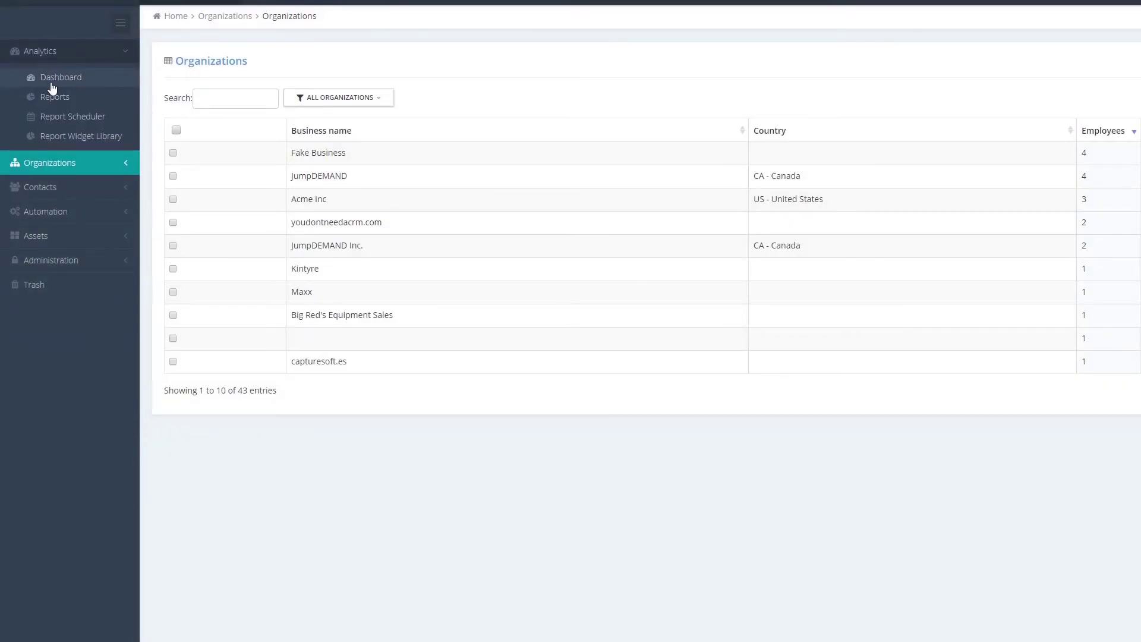
left_click(52, 85)
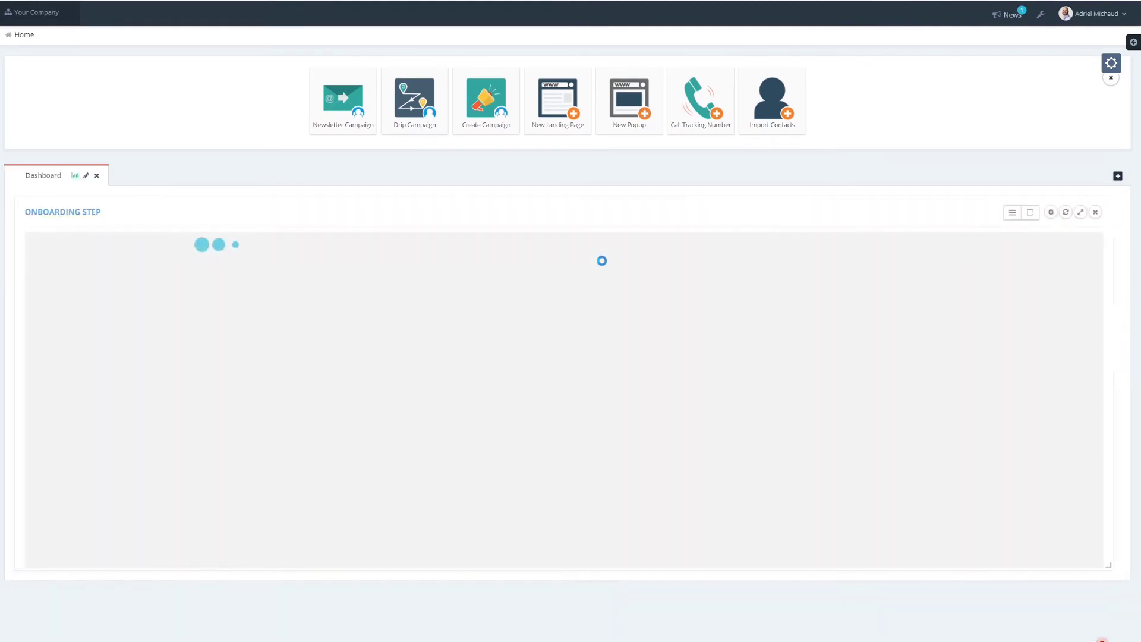
left_click(1058, 213)
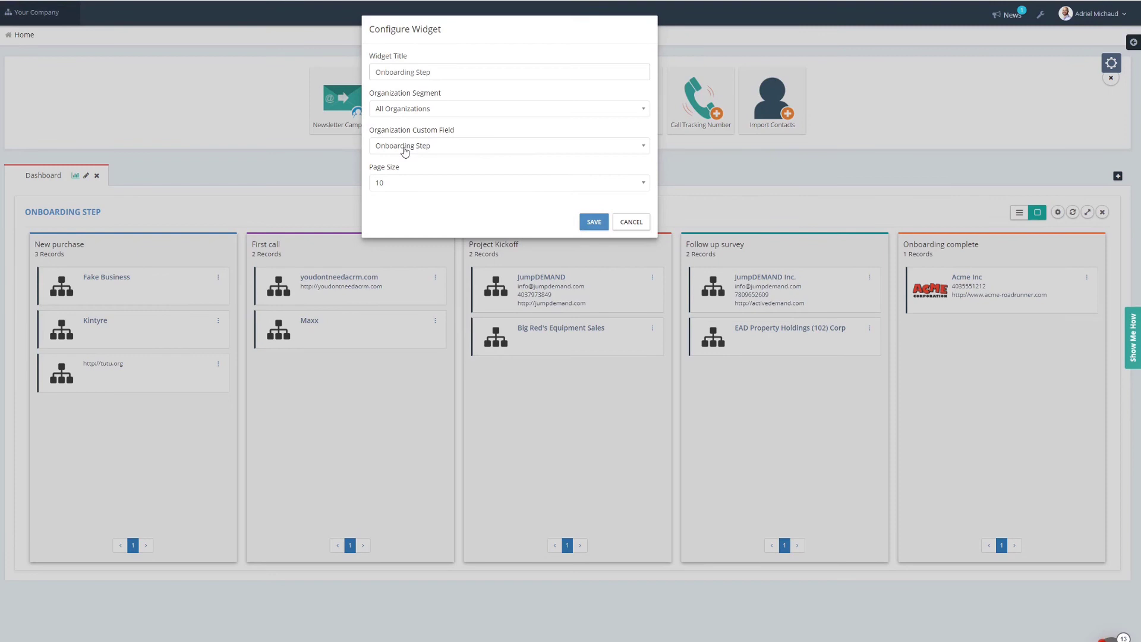
left_click(410, 109)
left_click(408, 152)
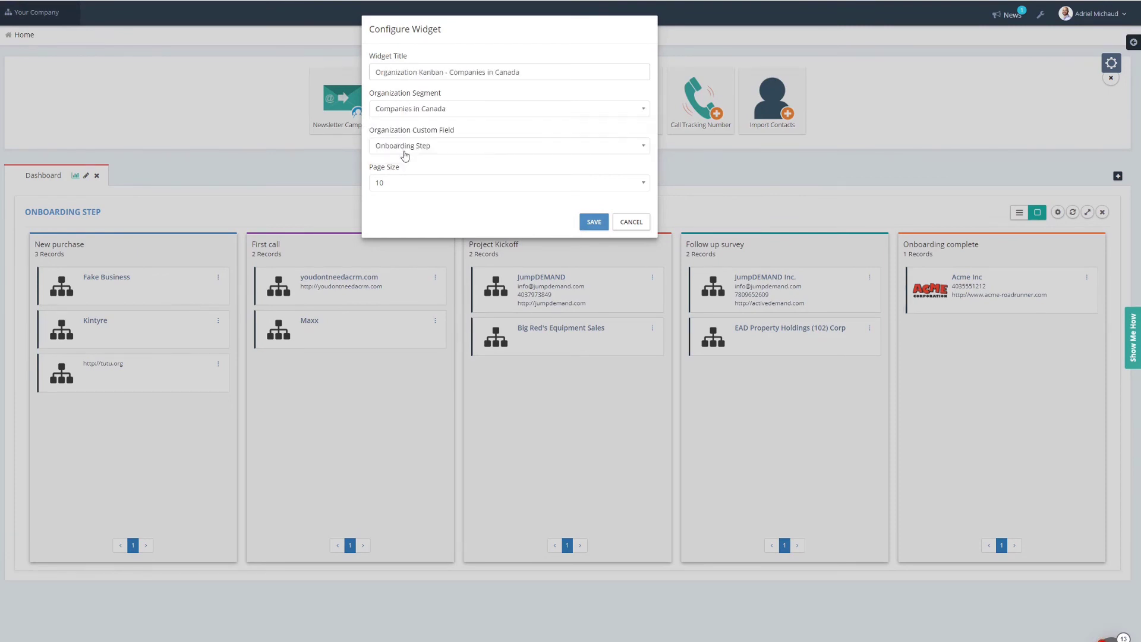
left_click(593, 223)
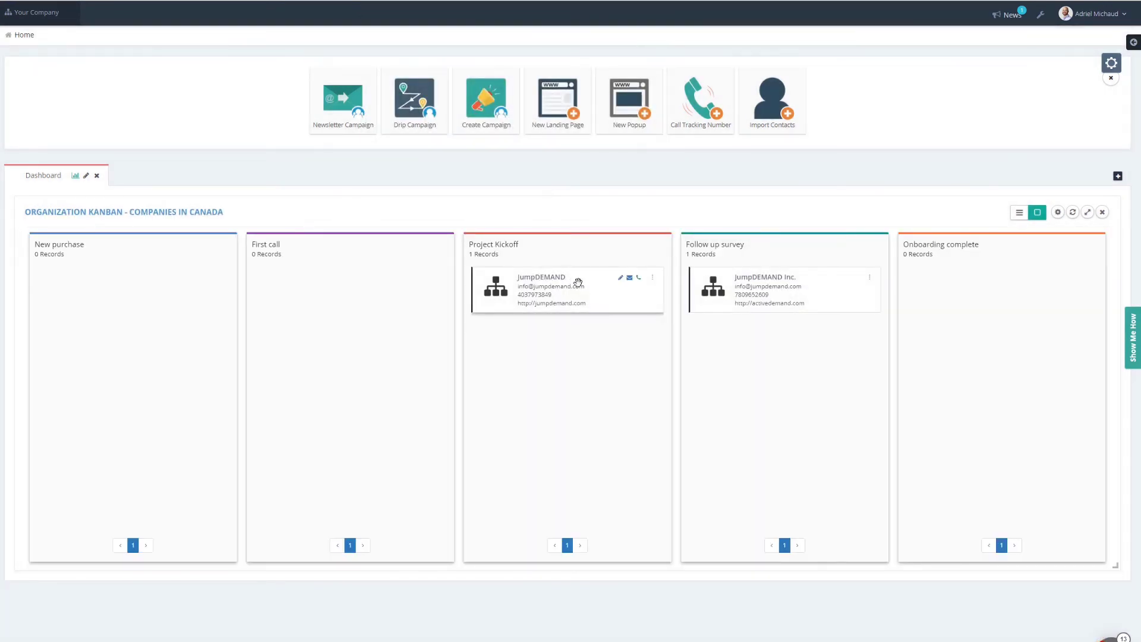